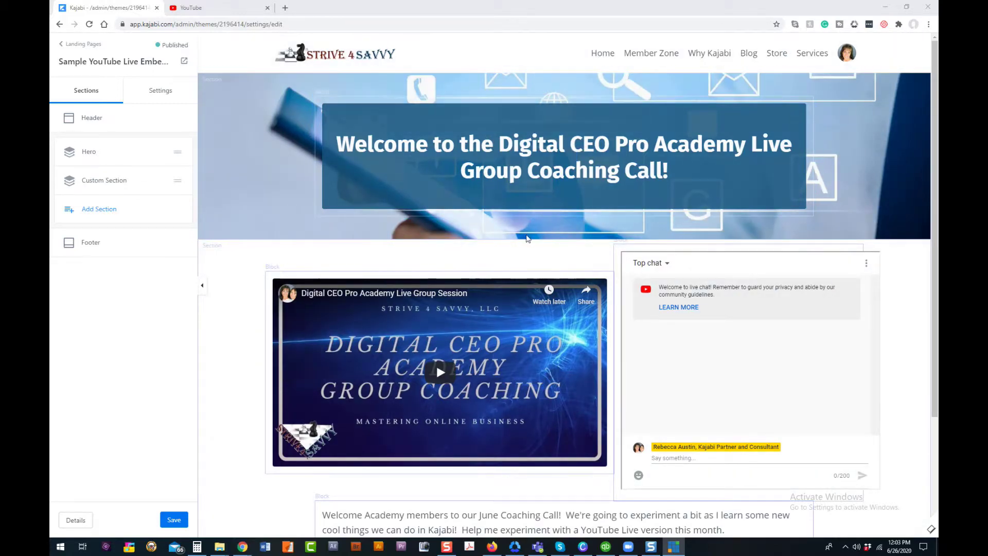
Open the Custom Section and examine how the page lays out its live video, chat and welcome text blocks.
scroll(484, 251, "down", 2)
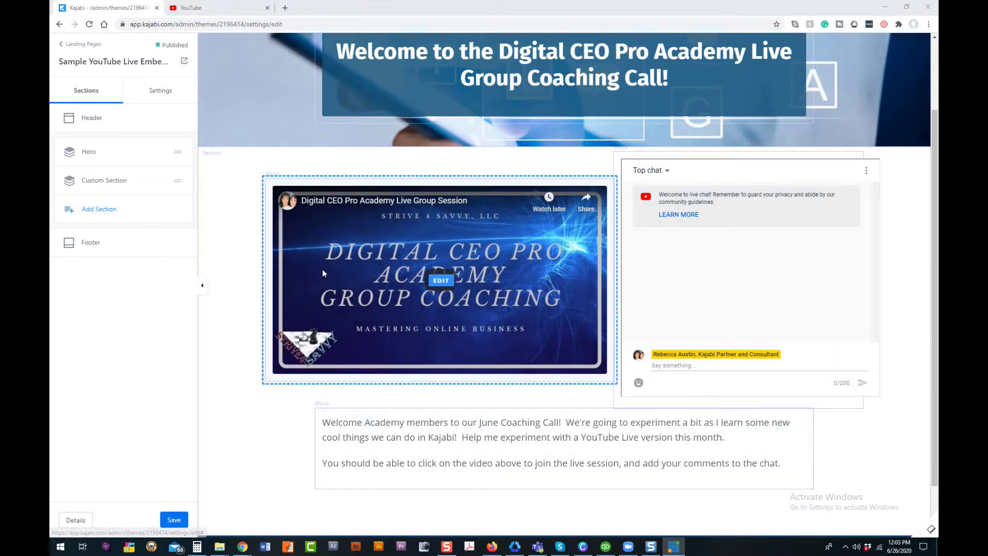
left_click(103, 186)
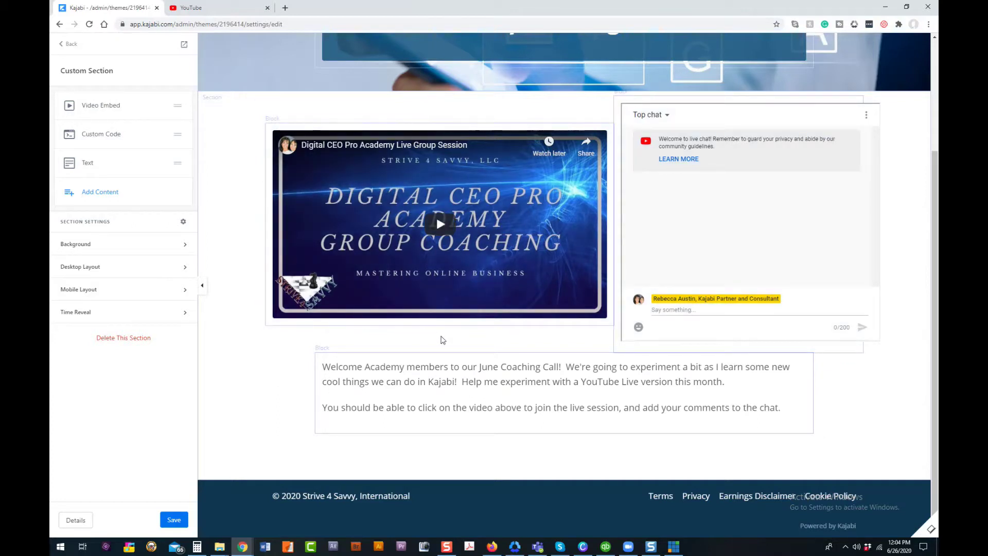
mouse_move(639, 264)
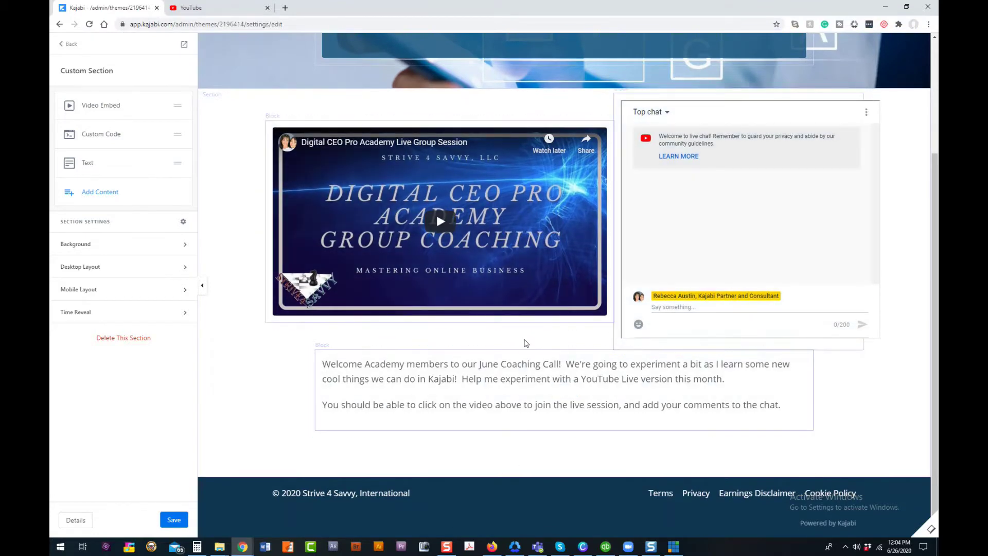
scroll(571, 331, "up", 2)
scroll(570, 327, "up", 1)
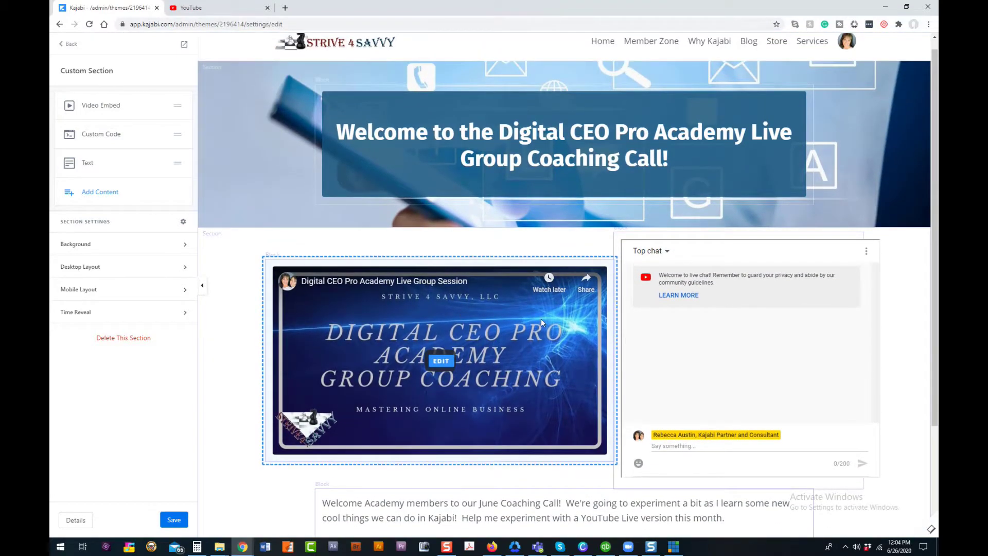
scroll(542, 319, "down", 1)
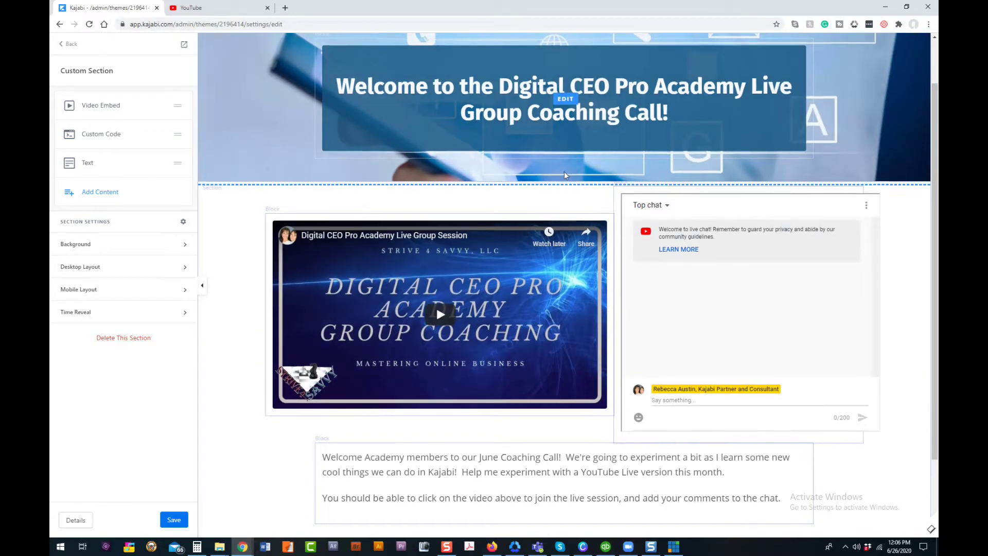
scroll(237, 131, "up", 1)
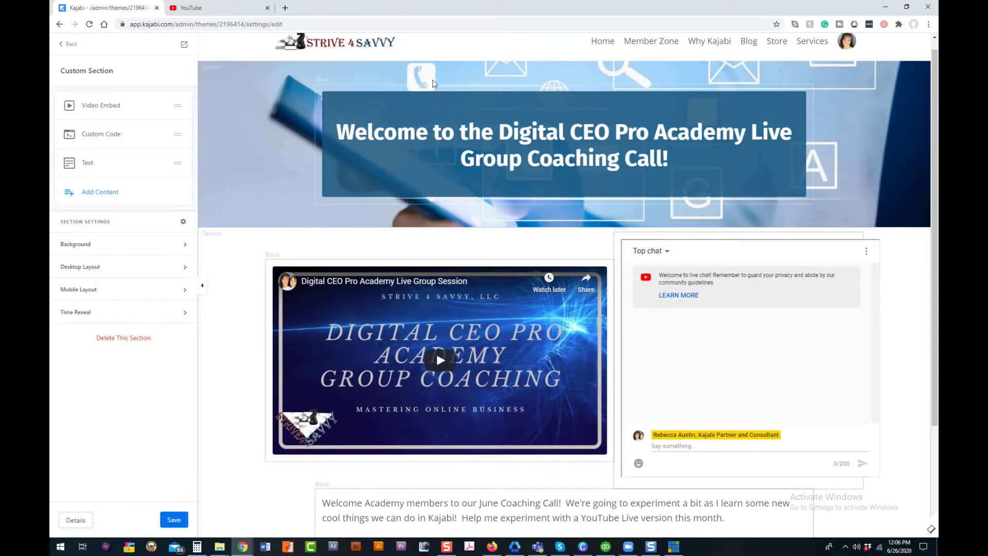
scroll(434, 84, "down", 1)
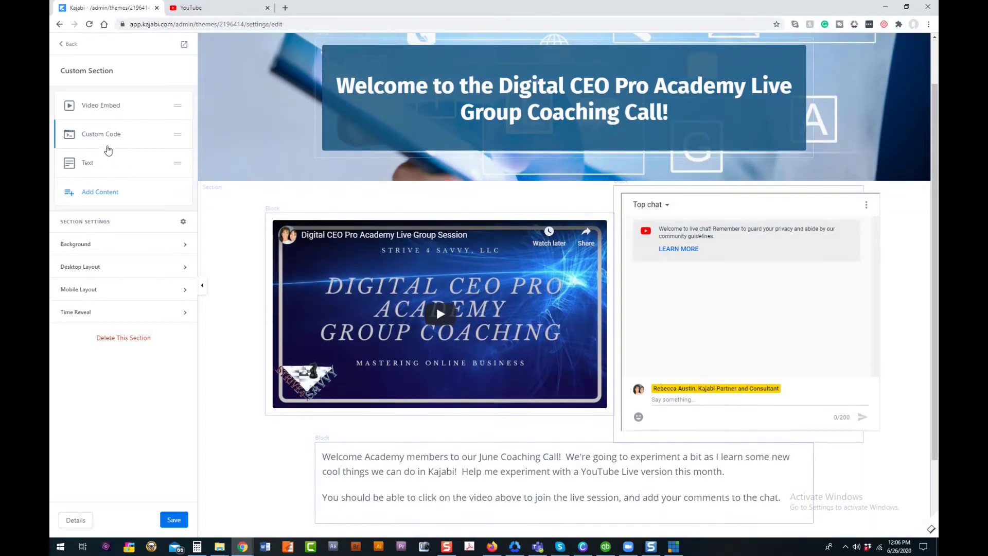
Inspect the live chat iframe code in the Custom Code block, and open the Video Embed block's settings.
left_click(109, 136)
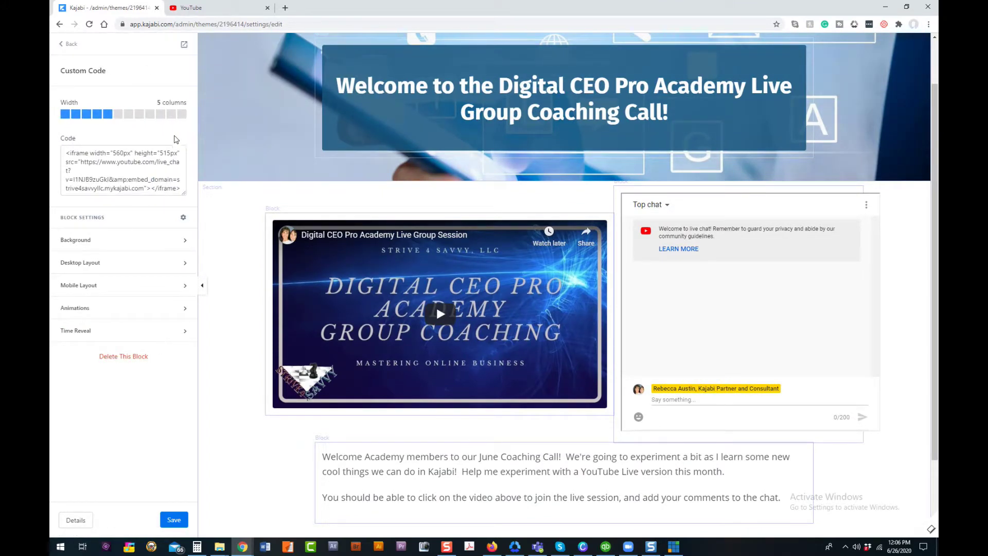
left_click(76, 48)
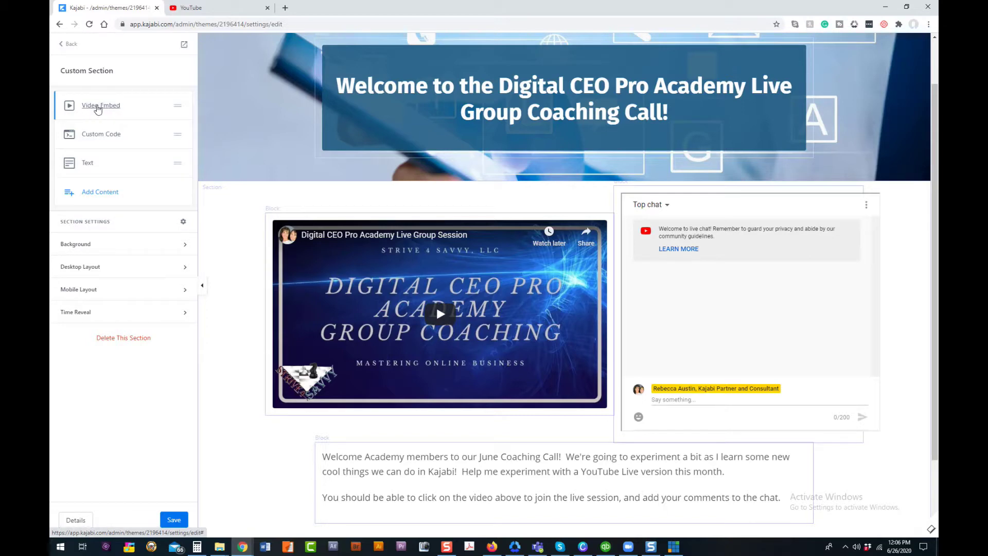
left_click(101, 105)
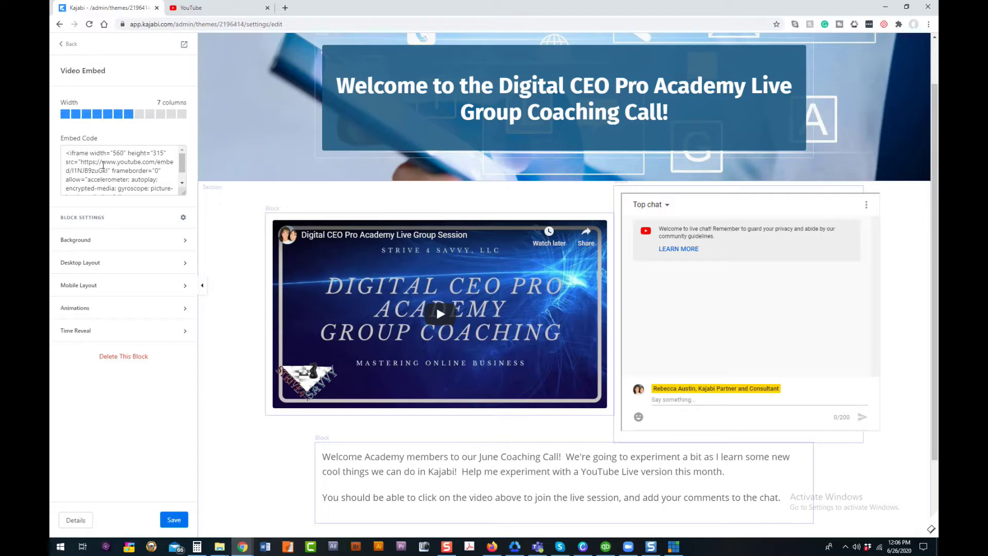
Switch to YouTube and start going live with a new stream of the Stream type instead of Webcam.
left_click(210, 10)
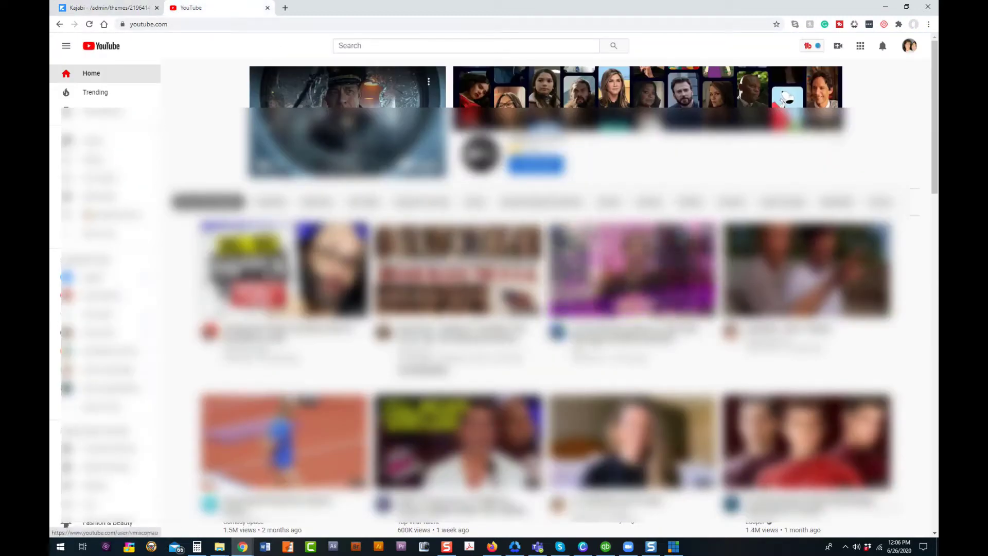
left_click(838, 46)
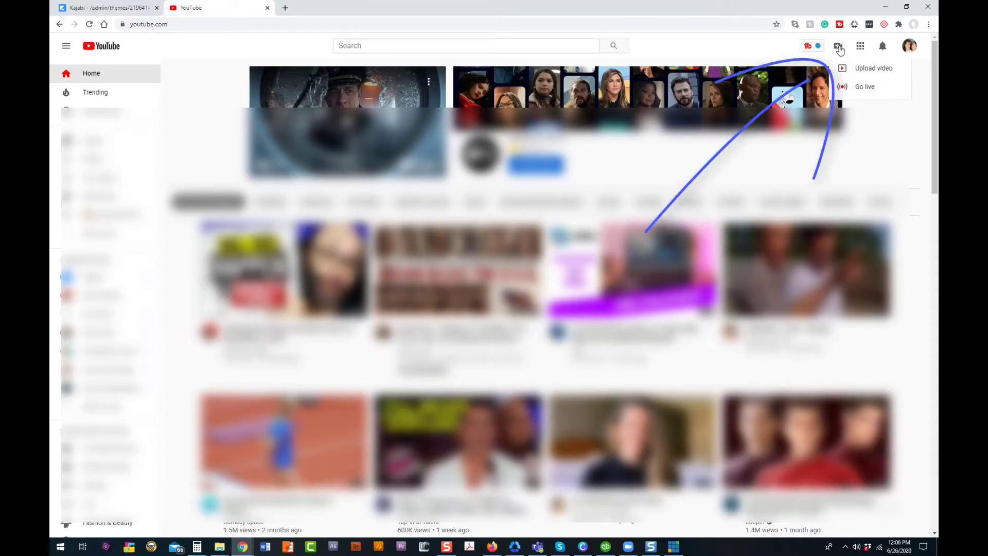
left_click(864, 87)
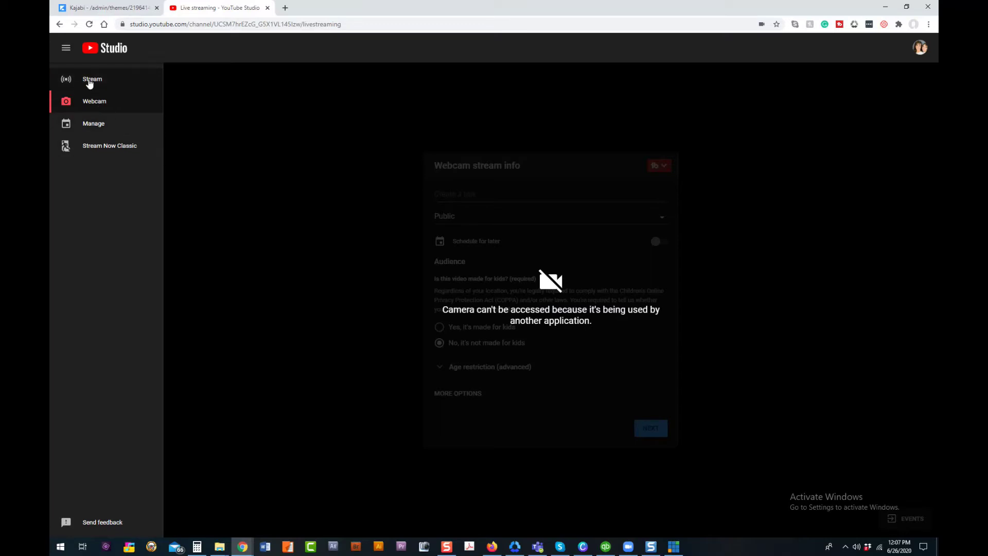
left_click(89, 82)
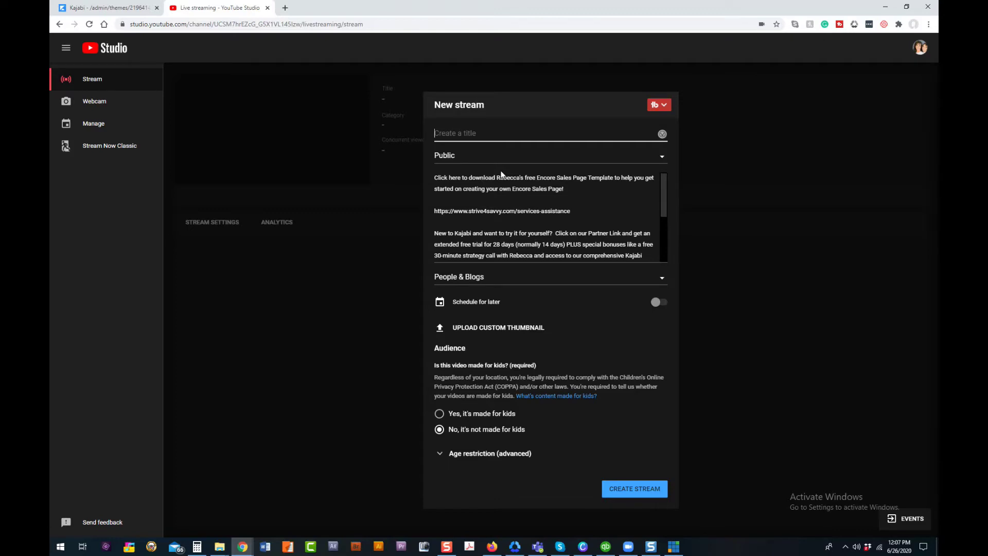
Title the new stream "Live Stream Test Example" and set its visibility to Unlisted.
type("Live Stream Test Example")
left_click(474, 162)
left_click(472, 198)
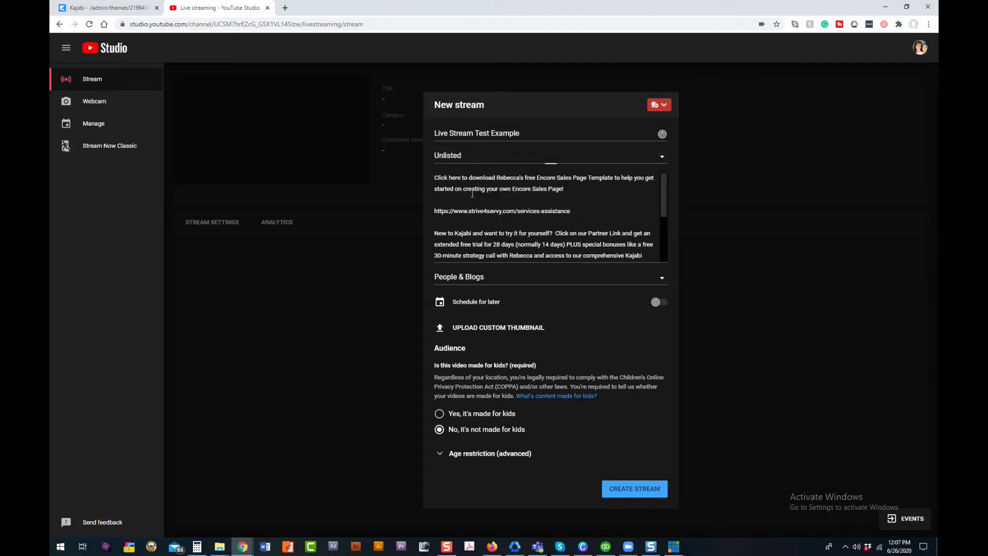
left_click(507, 163)
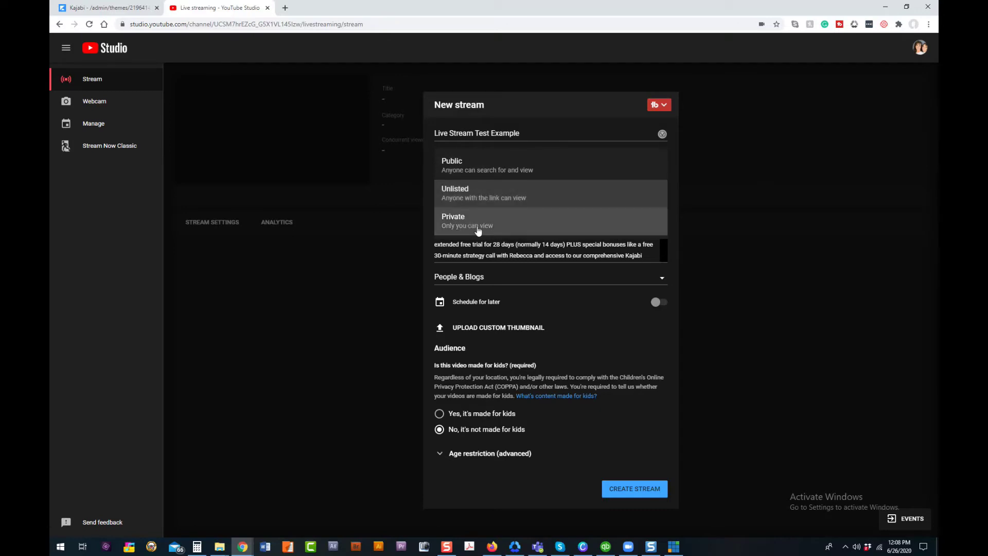
left_click(492, 200)
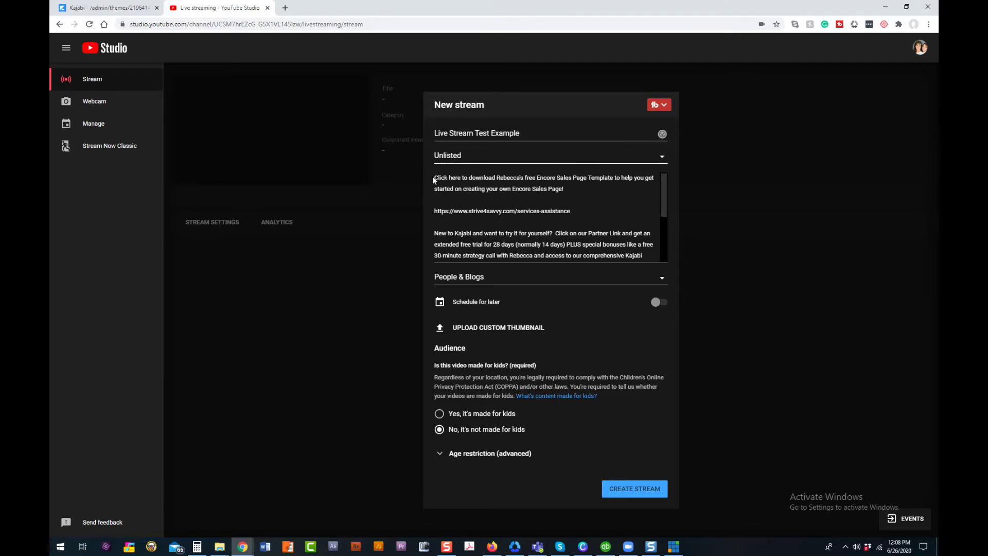
mouse_move(434, 180)
left_mouse_down()
mouse_move(566, 211)
mouse_move(643, 260)
mouse_move(645, 237)
mouse_move(636, 252)
mouse_move(523, 183)
mouse_move(435, 178)
left_mouse_up()
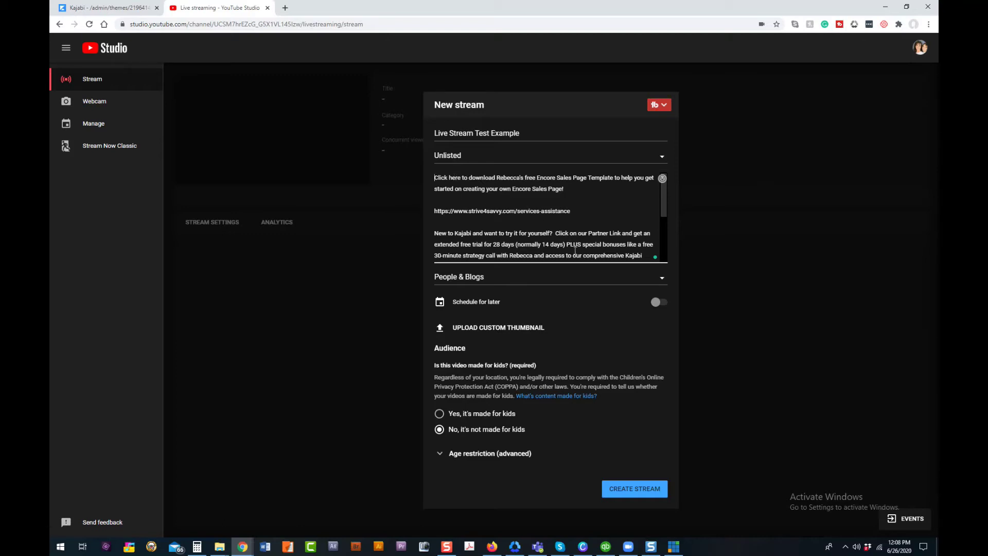
scroll(575, 251, "down", 1)
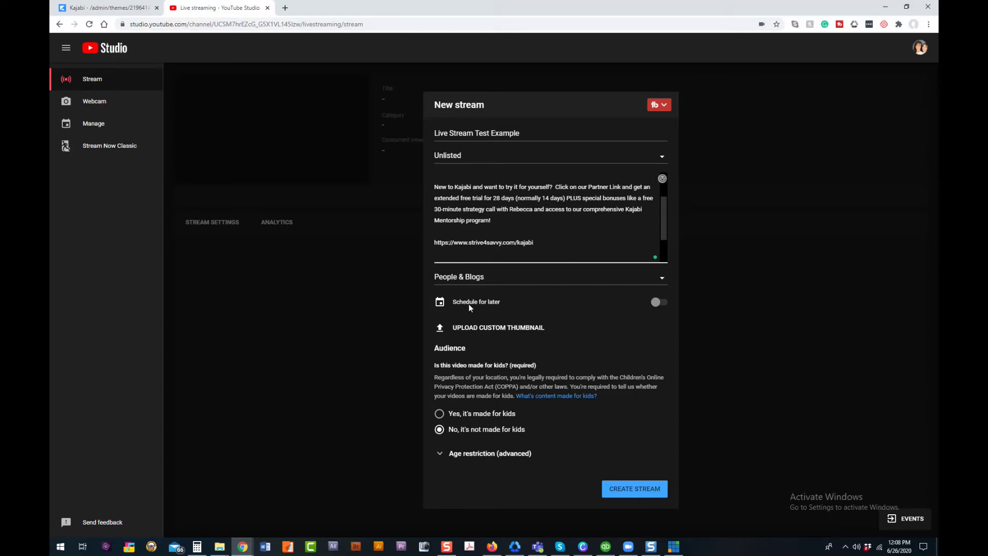
Schedule the stream for Mon, Jul 20 at 3:00 PM and create it.
left_click(664, 305)
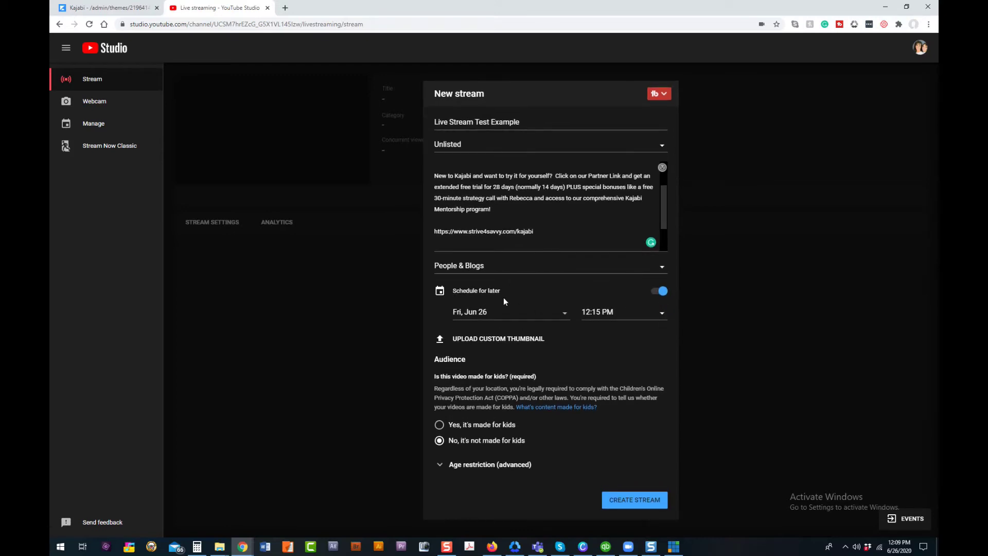
left_click(564, 314)
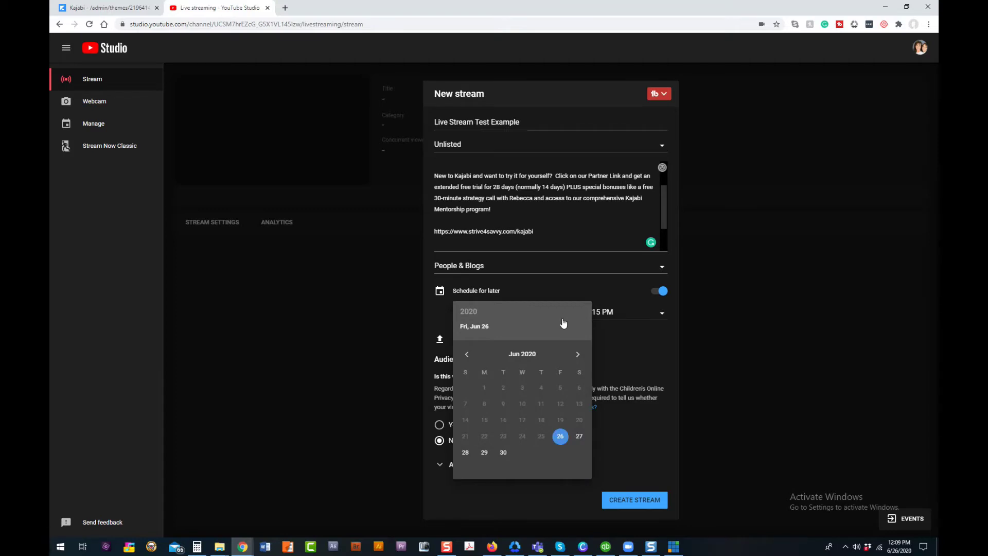
left_click(576, 355)
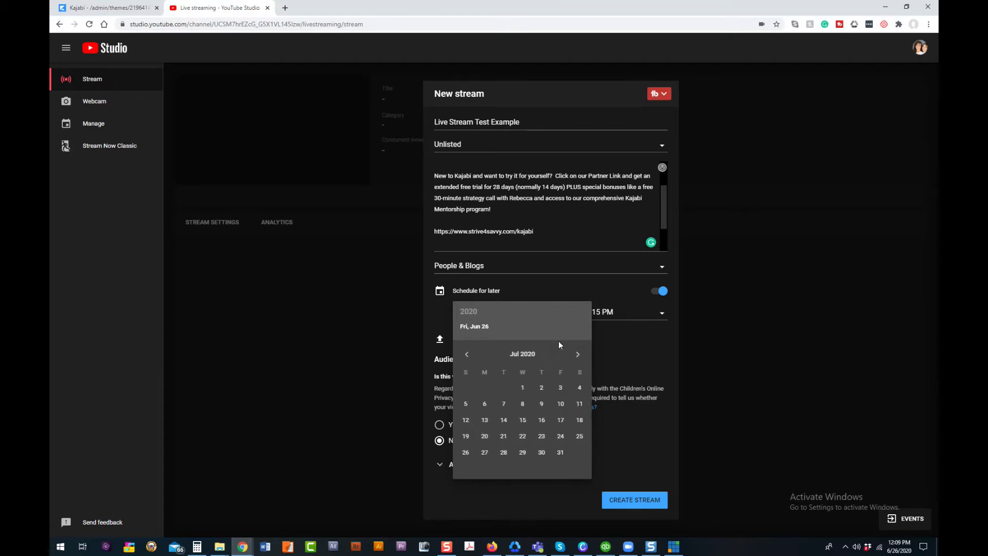
left_click(484, 437)
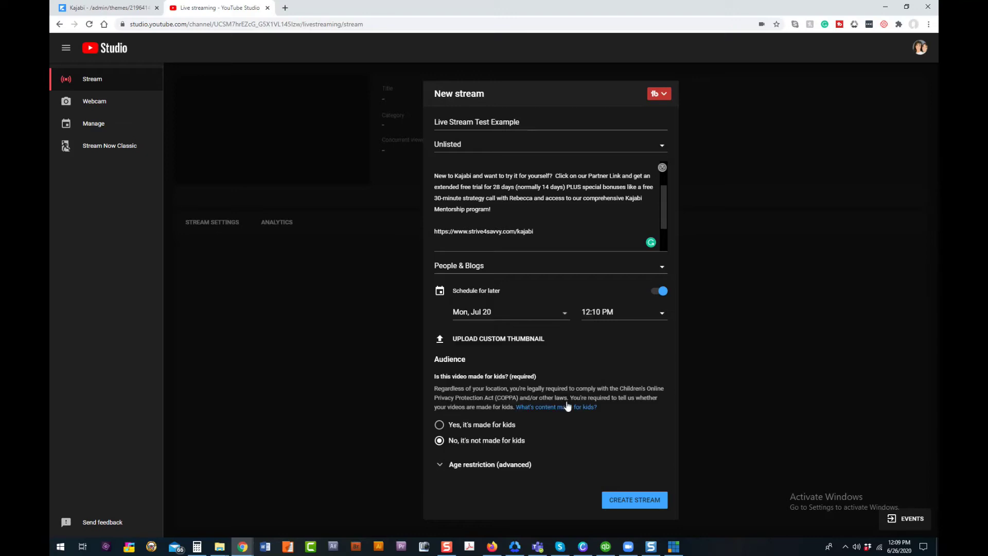
left_click(663, 313)
scroll(606, 401, "down", 4)
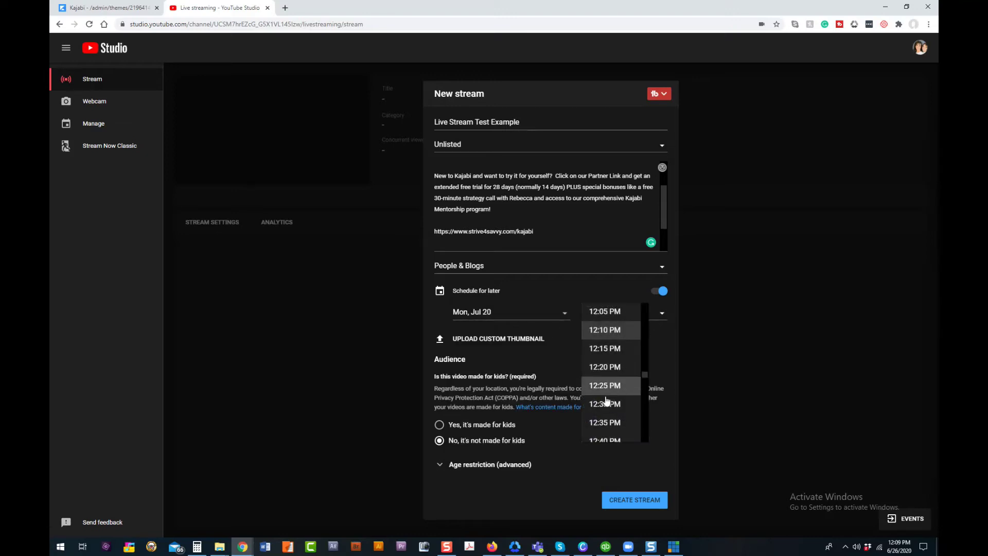
scroll(604, 410, "down", 7)
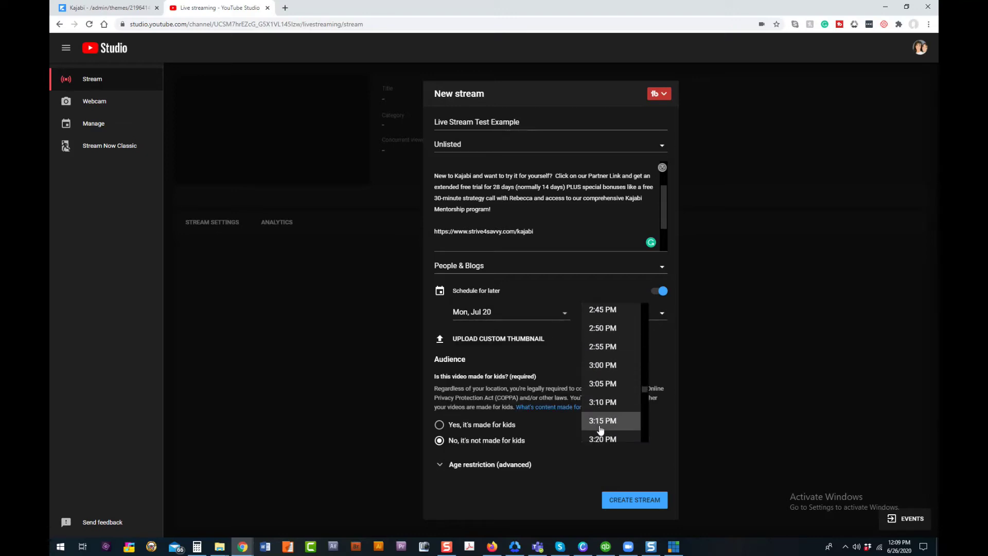
left_click(610, 365)
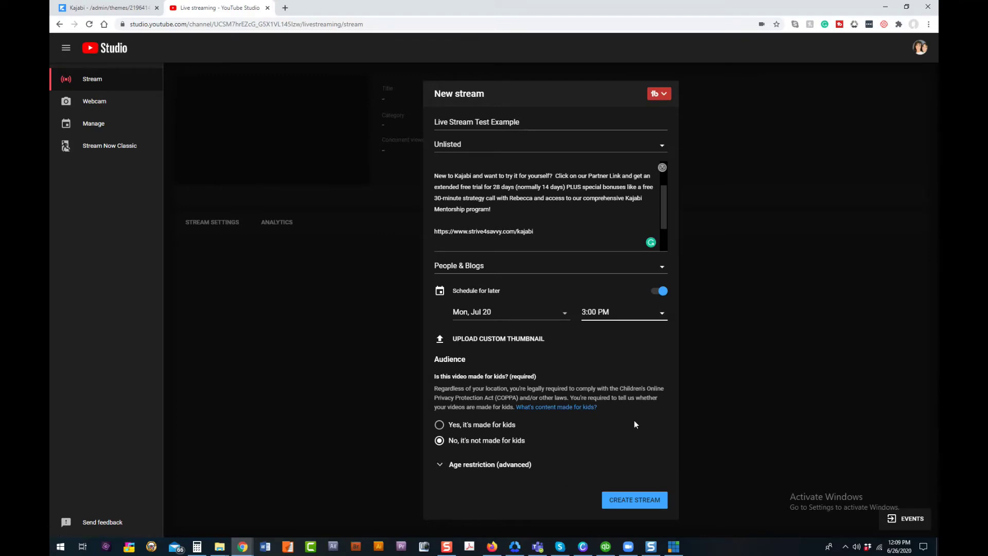
left_click(632, 500)
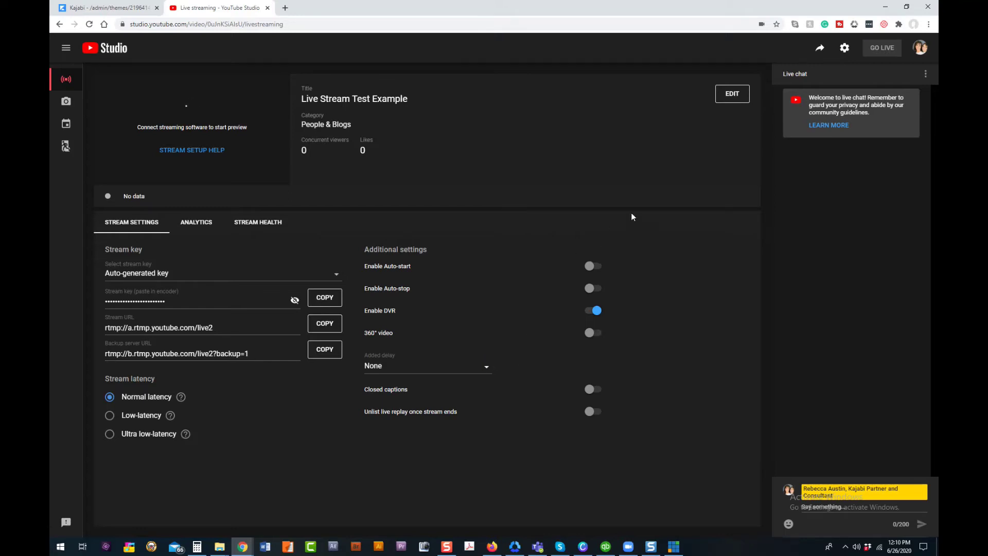
Copy the embed code of the scheduled stream from its sharing options and close the embed dialog.
left_click(821, 52)
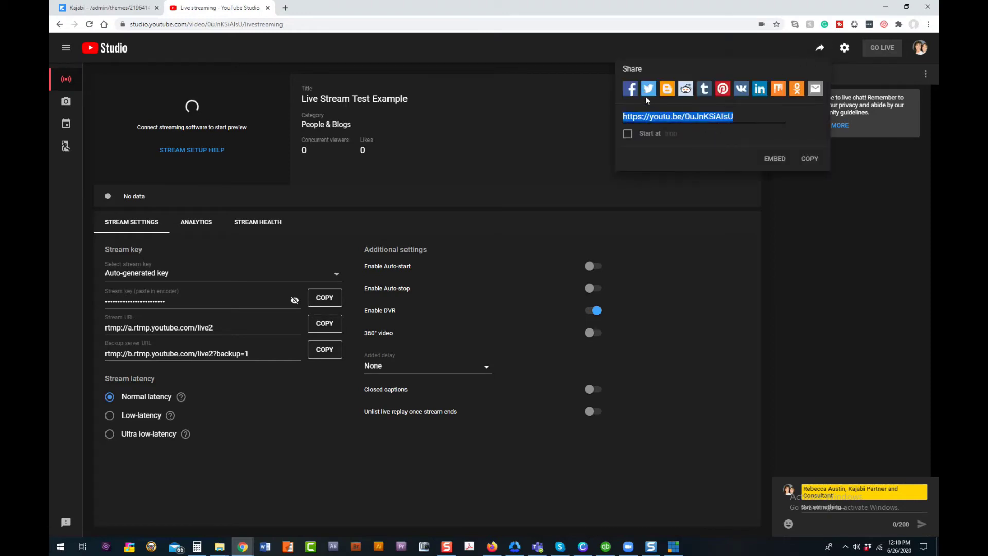
left_click(774, 159)
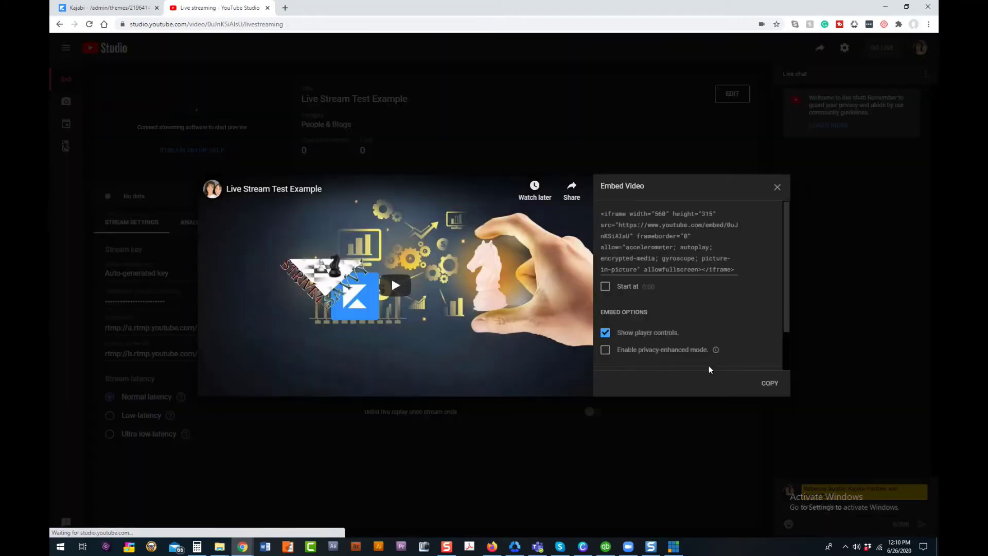
left_click(770, 384)
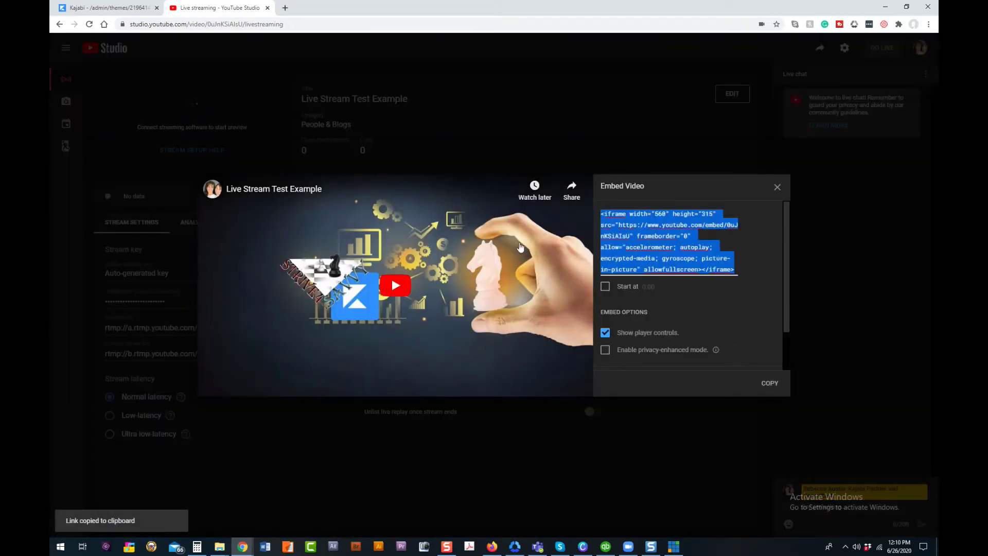
left_click(512, 327)
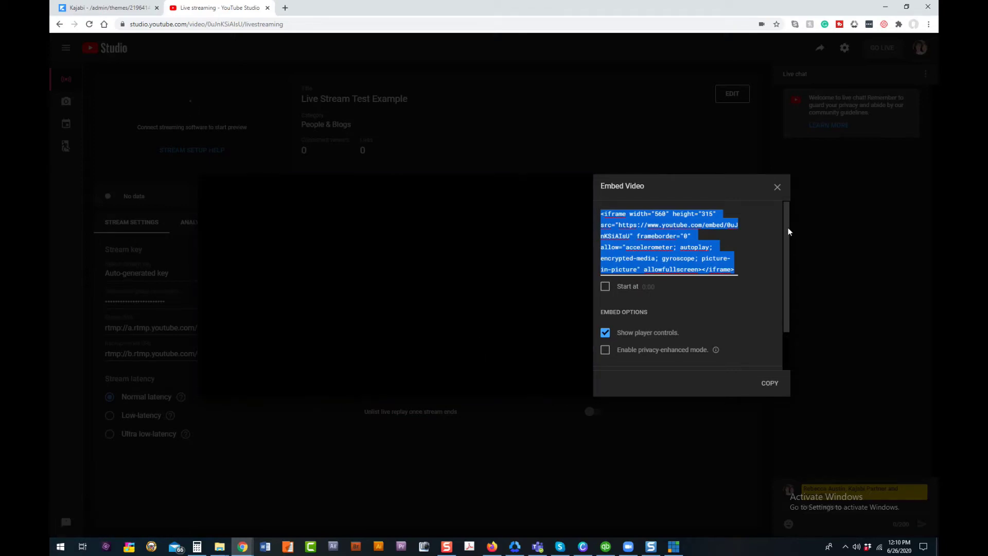
left_click(777, 188)
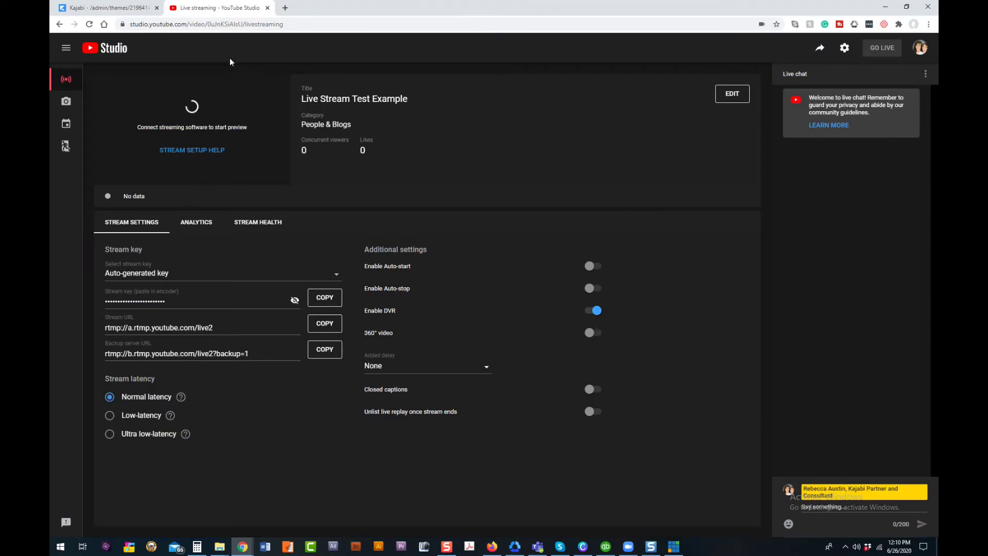
Switch back to Kajabi and replace the Video Embed block's code with the copied YouTube stream iframe.
left_click(110, 9)
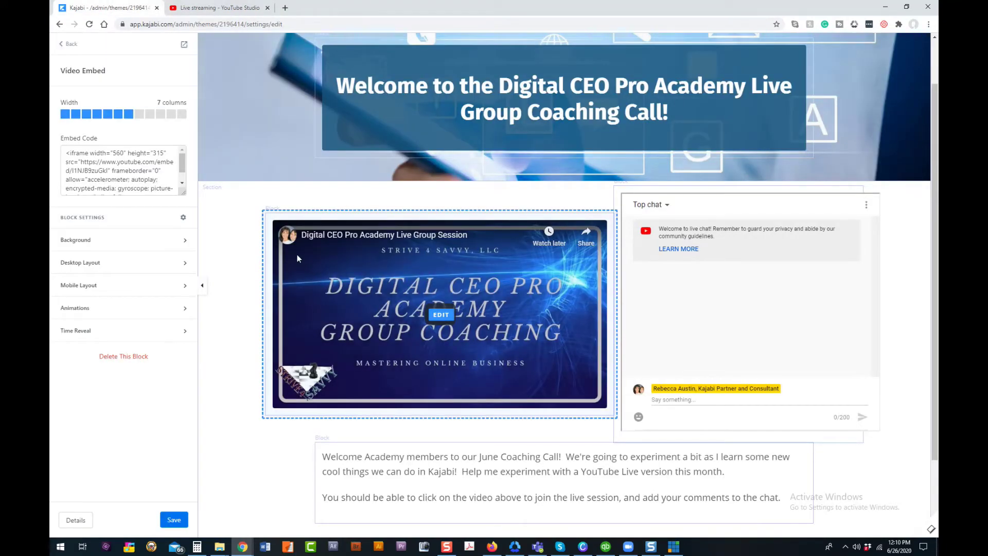
left_click_drag(65, 152, 184, 202)
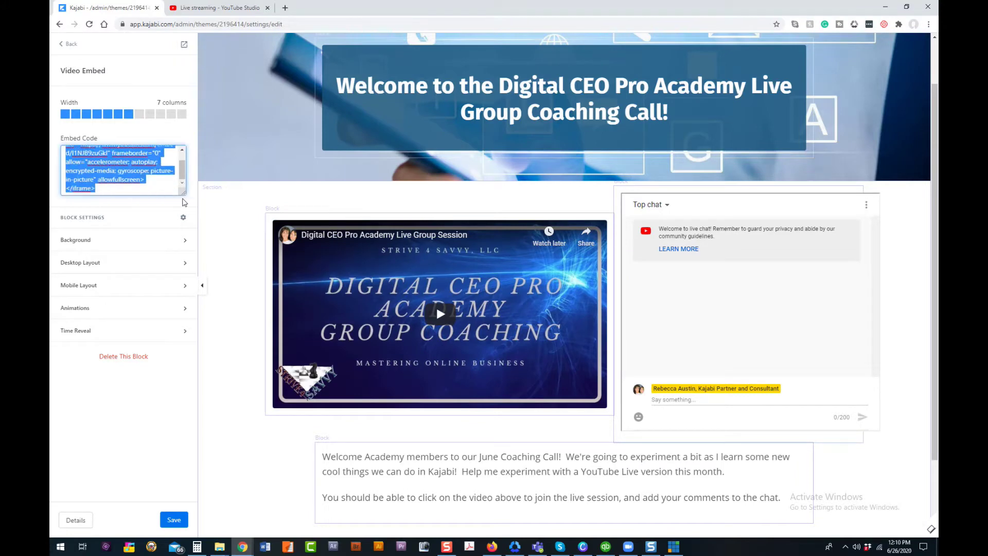
key("ctrl+v")
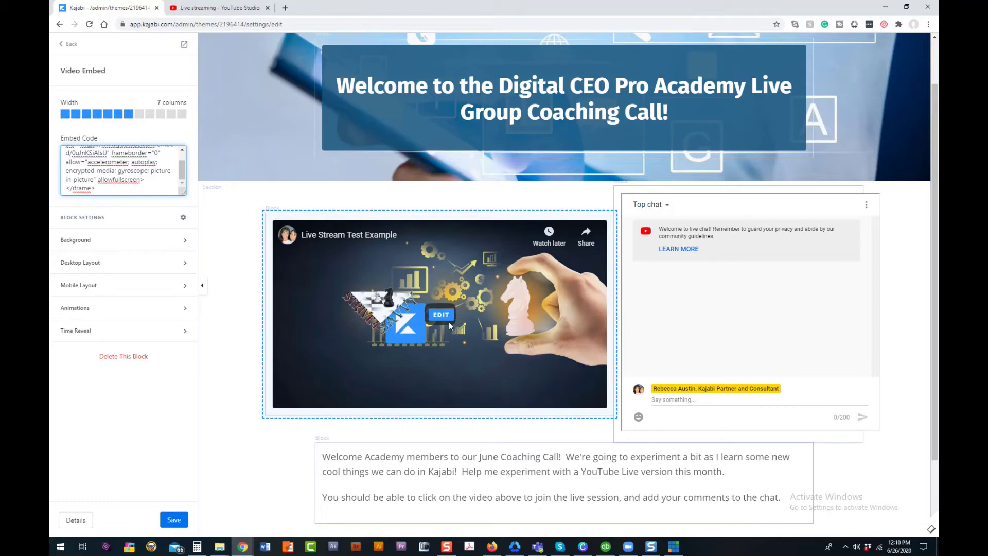
scroll(378, 281, "down", 1)
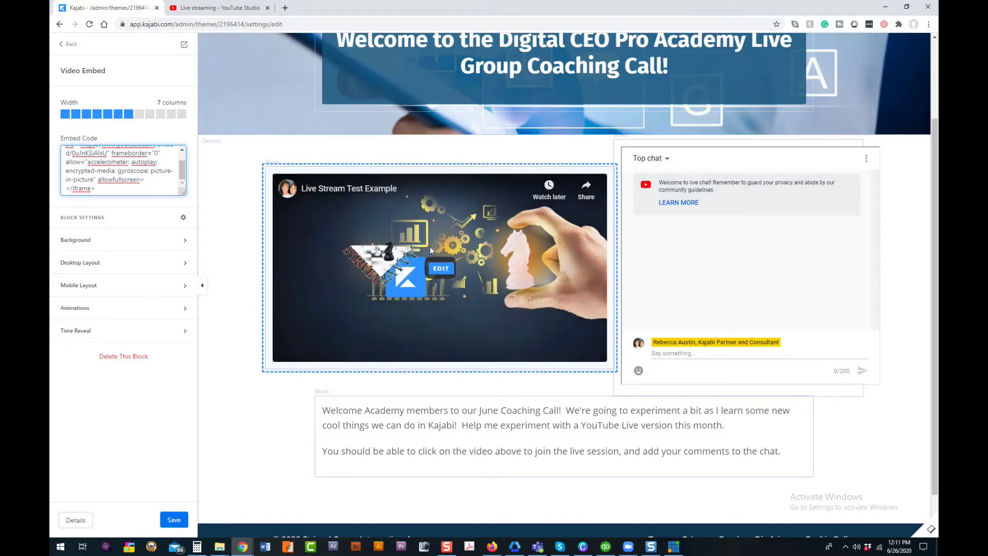
scroll(432, 251, "up", 1)
scroll(431, 250, "up", 1)
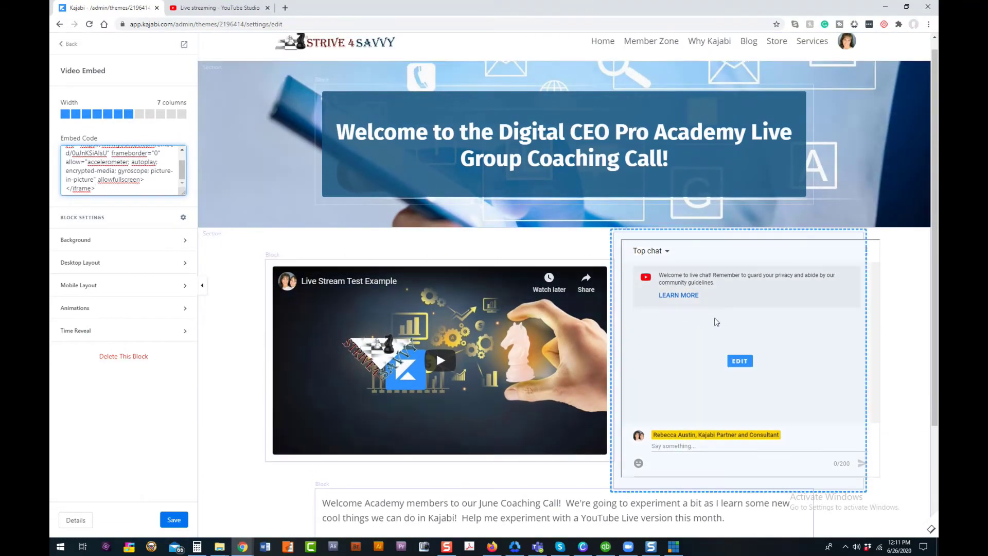
Switch to YouTube Studio, pop out the stream's live chat, copy the pop-out window's address and close that window.
left_click(206, 8)
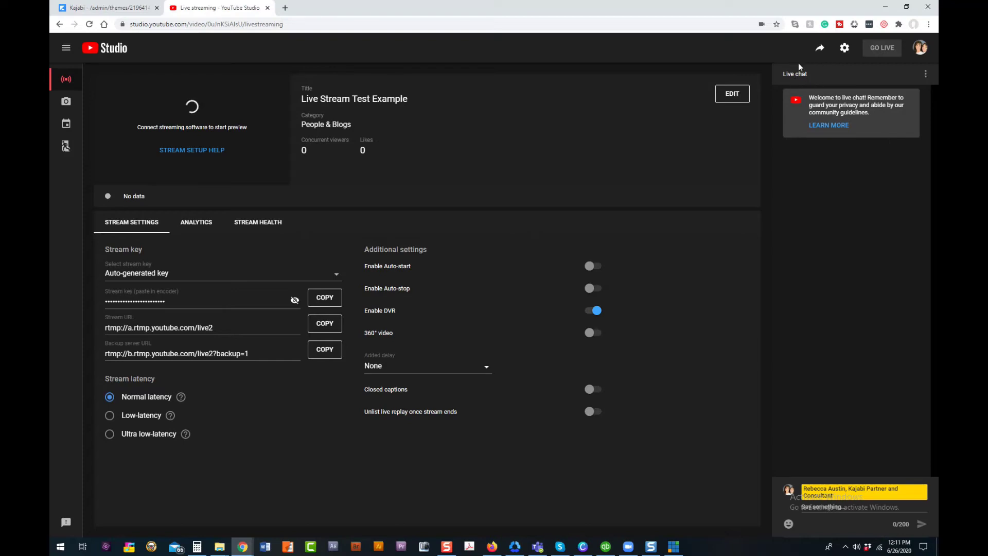
left_click(926, 76)
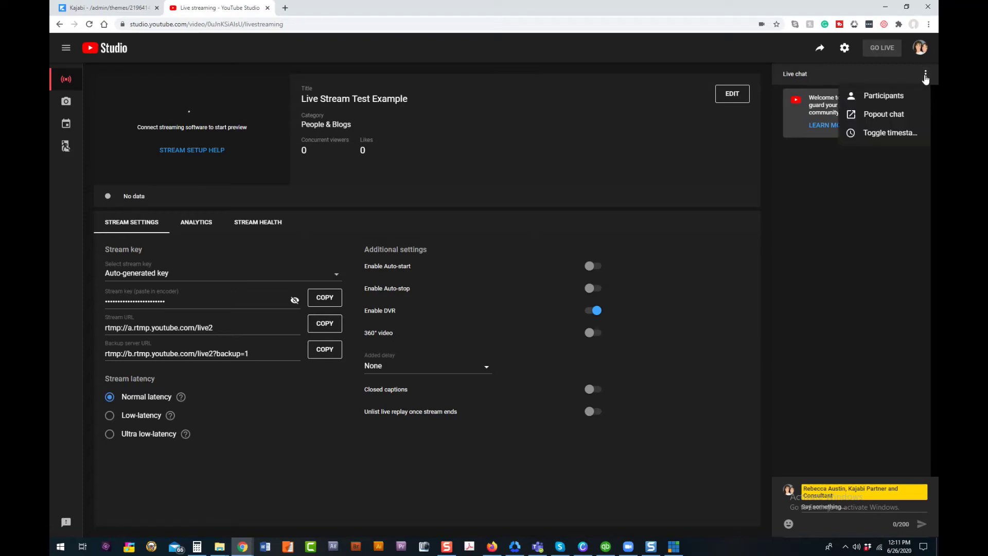
left_click(878, 120)
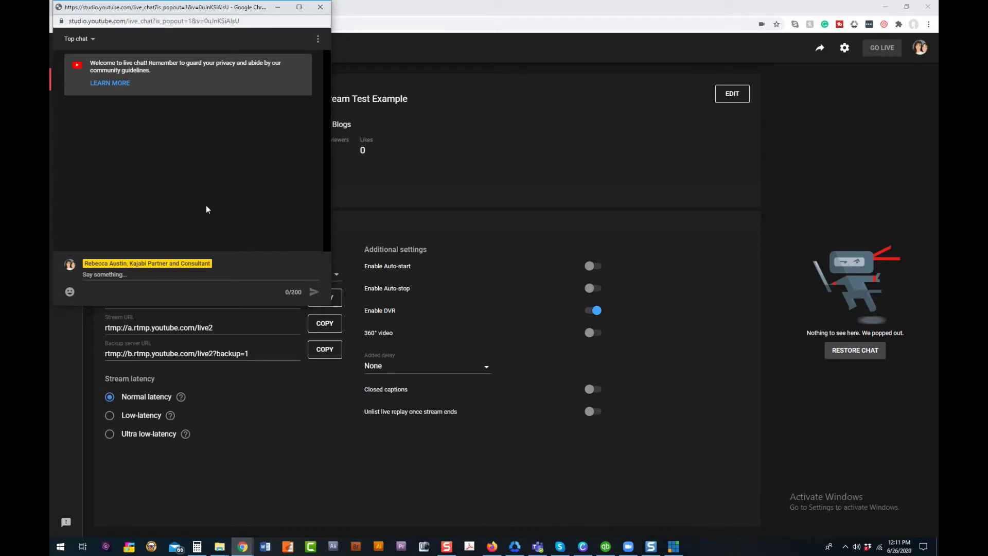
left_click(247, 21)
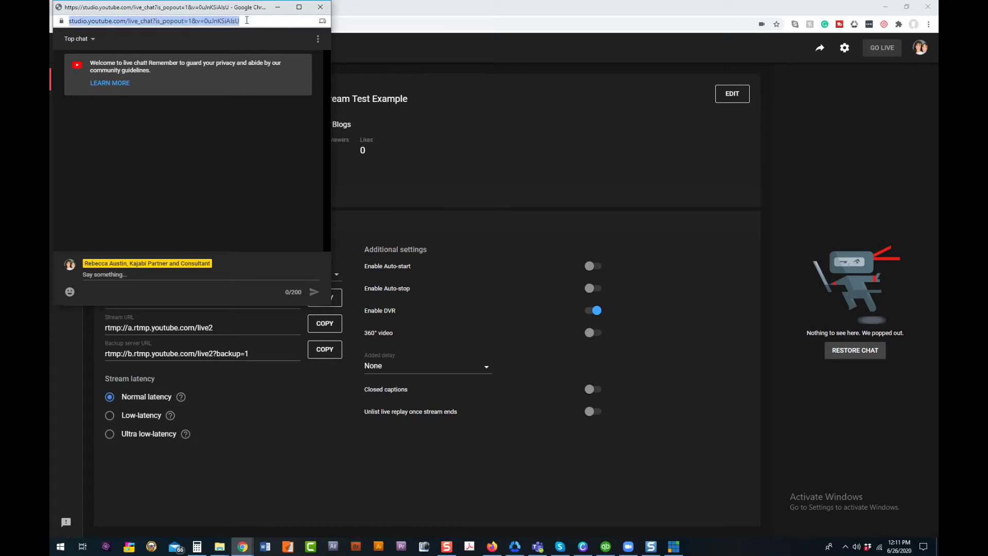
left_click(321, 7)
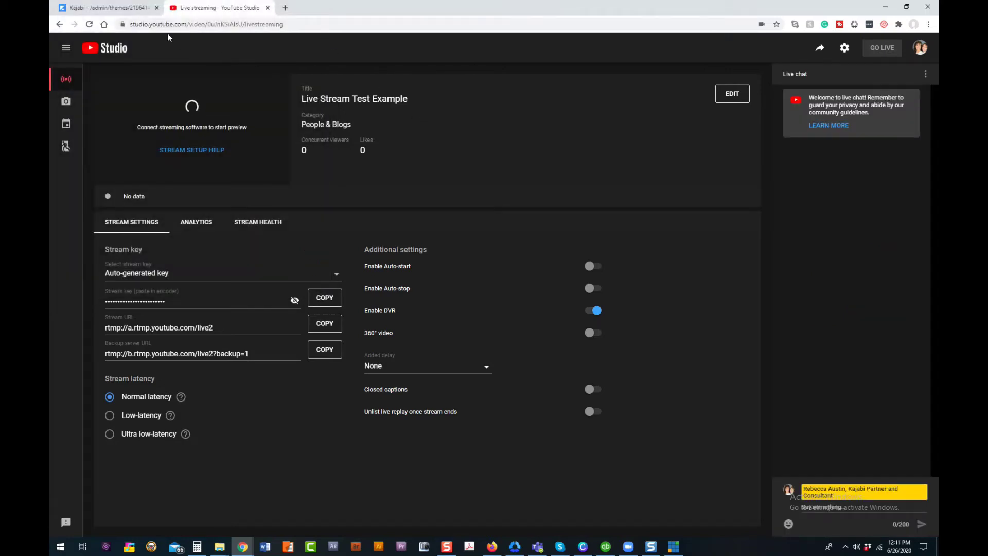
Return to the Kajabi page editor, open the live chat's Custom Code block and select the YouTube live_chat URL in its iframe.
left_click(103, 7)
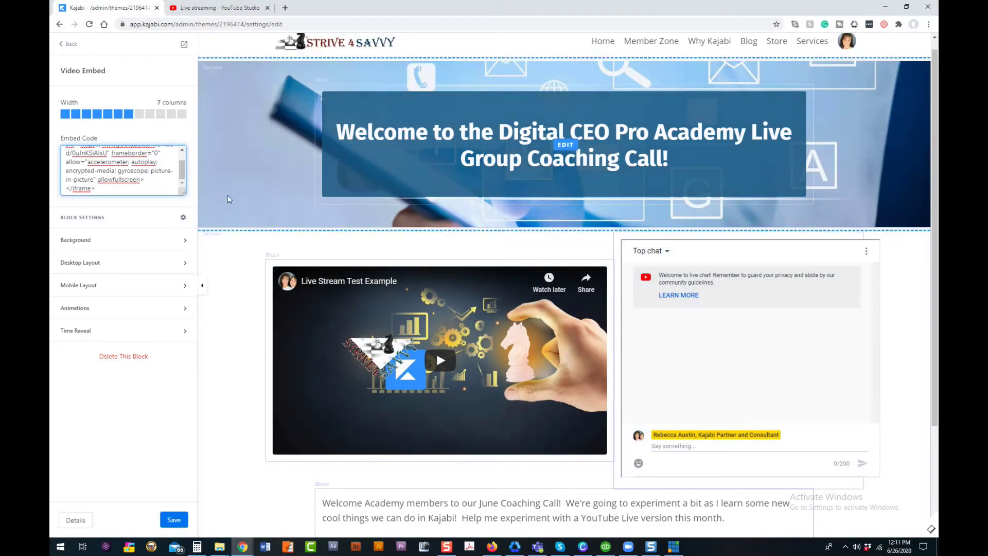
left_click(715, 257)
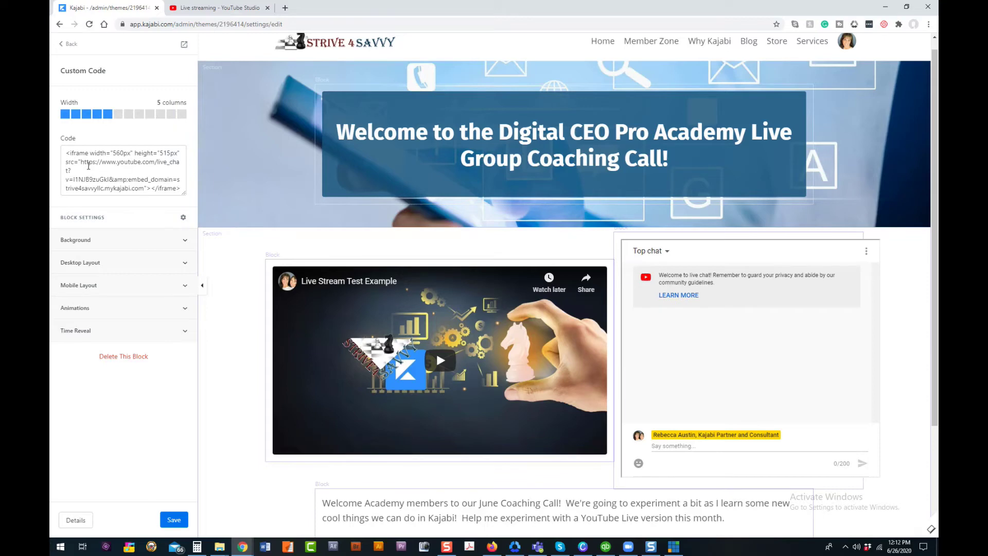
left_click(81, 163)
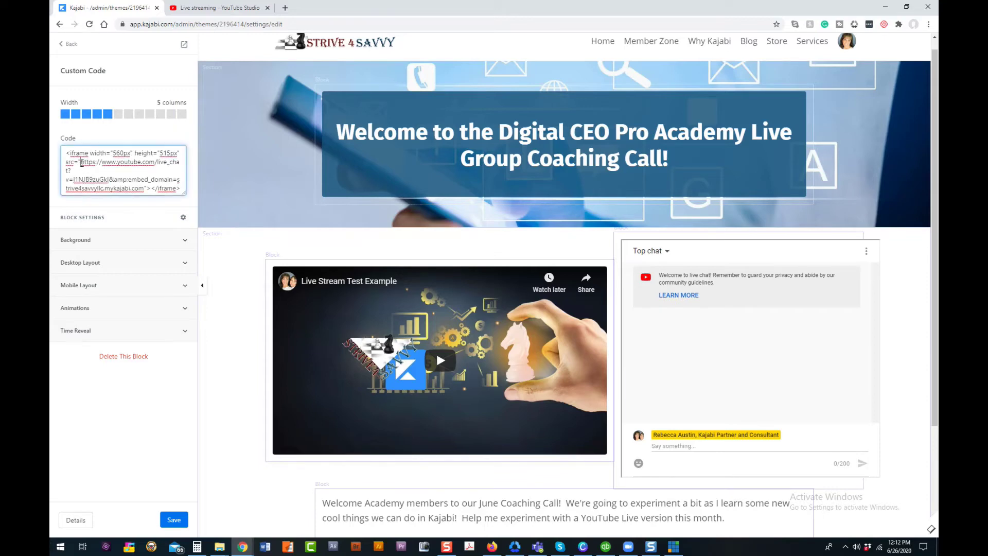
left_click_drag(82, 163, 111, 177)
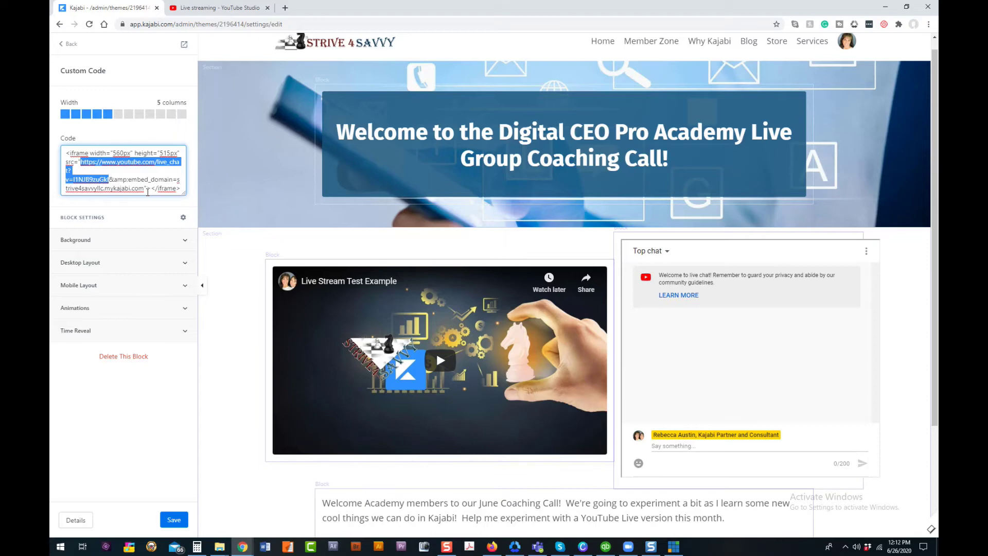
Open the Kajabi dashboard in a new browser tab and copy the site's mykajabi.com subdomain from the Site Details settings.
left_click(287, 9)
left_click(434, 251)
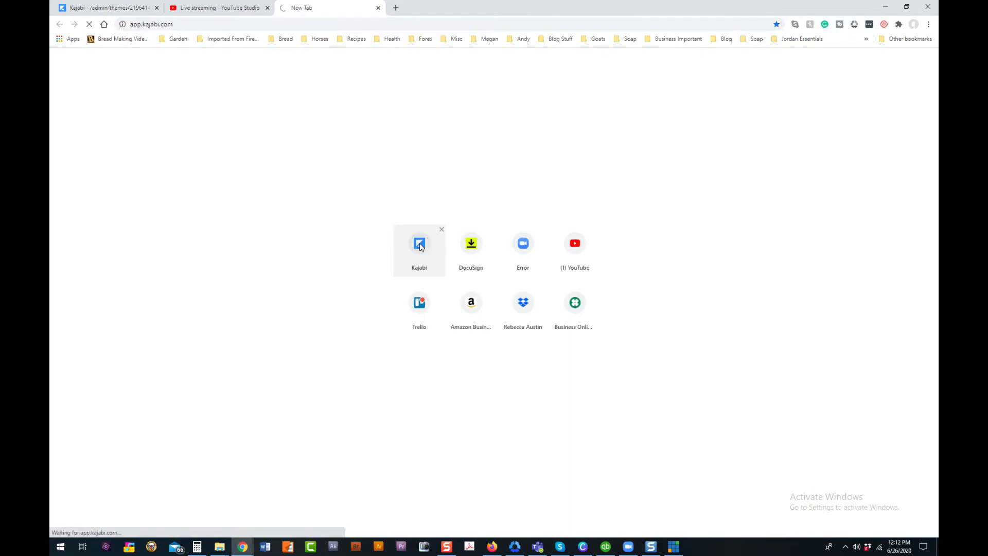
left_click(92, 473)
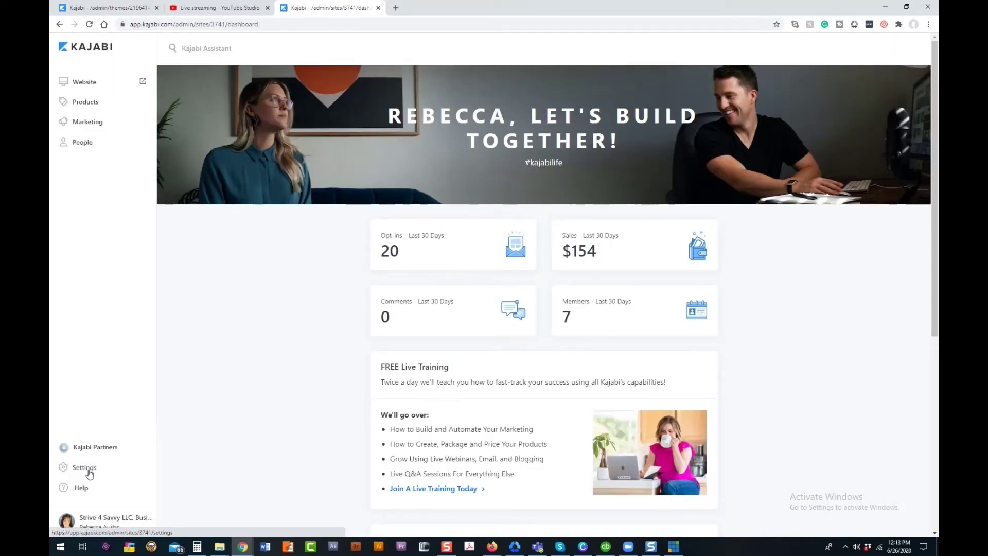
left_click(348, 133)
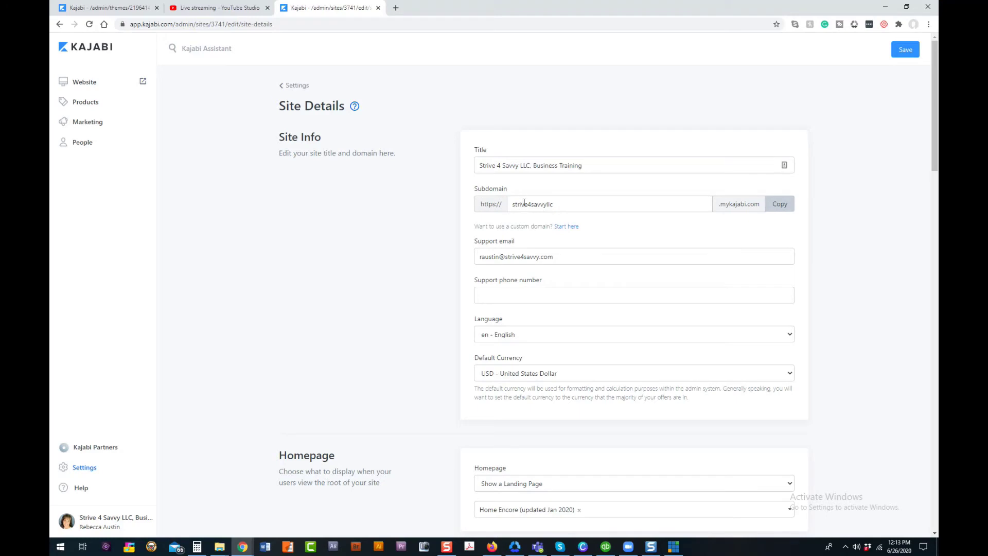
left_click(782, 205)
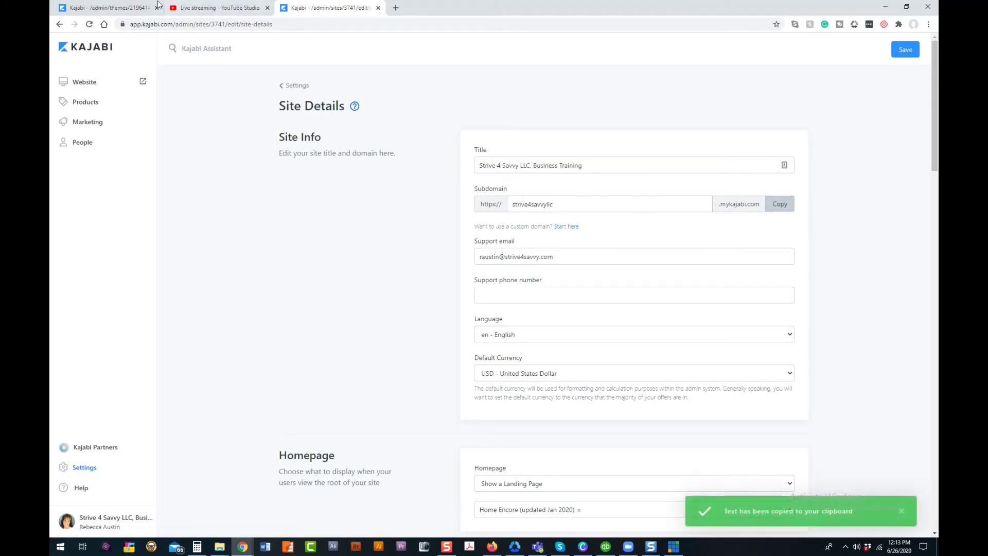
Go back to the page editor and examine the embed_domain value in the chat iframe code and the chat block's preview.
left_click(110, 8)
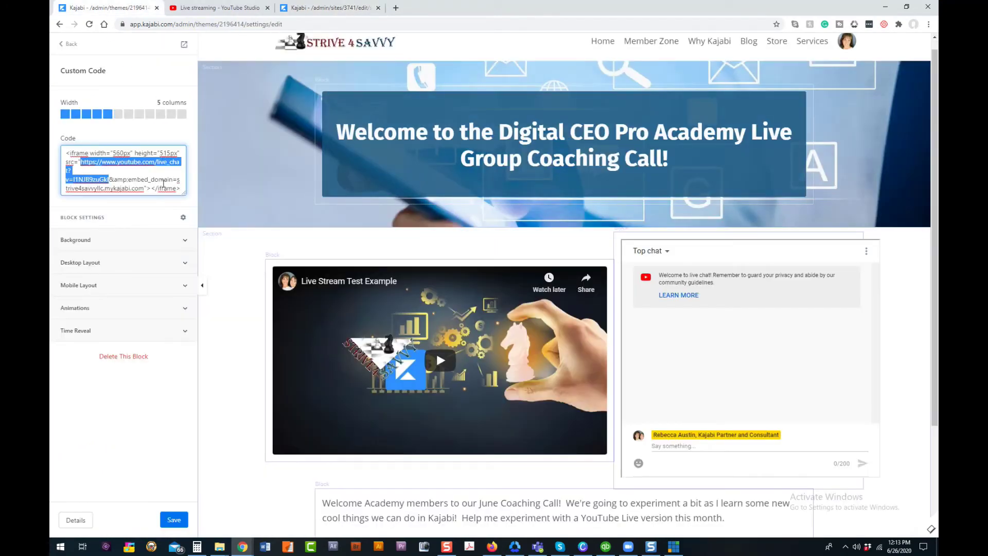
left_click_drag(177, 180, 144, 188)
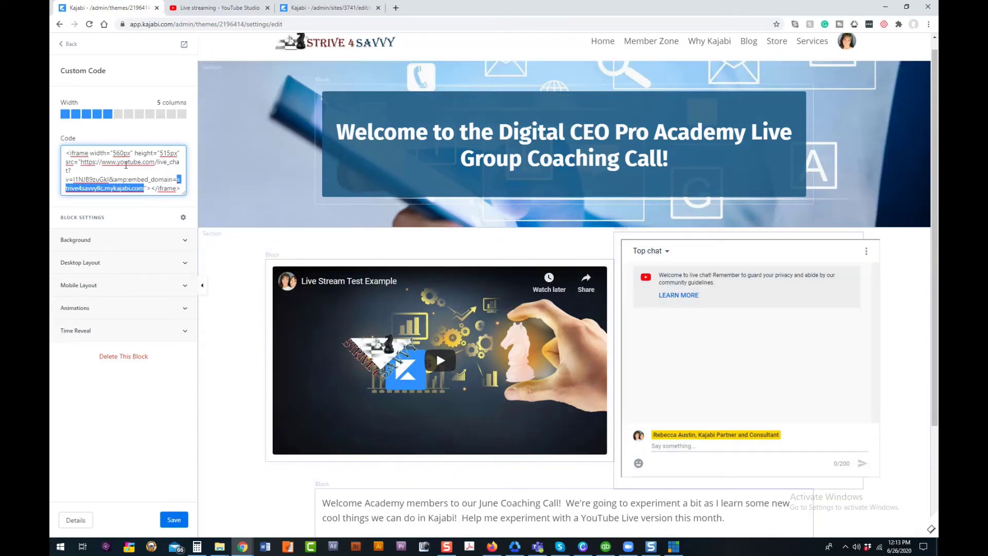
left_click(126, 164)
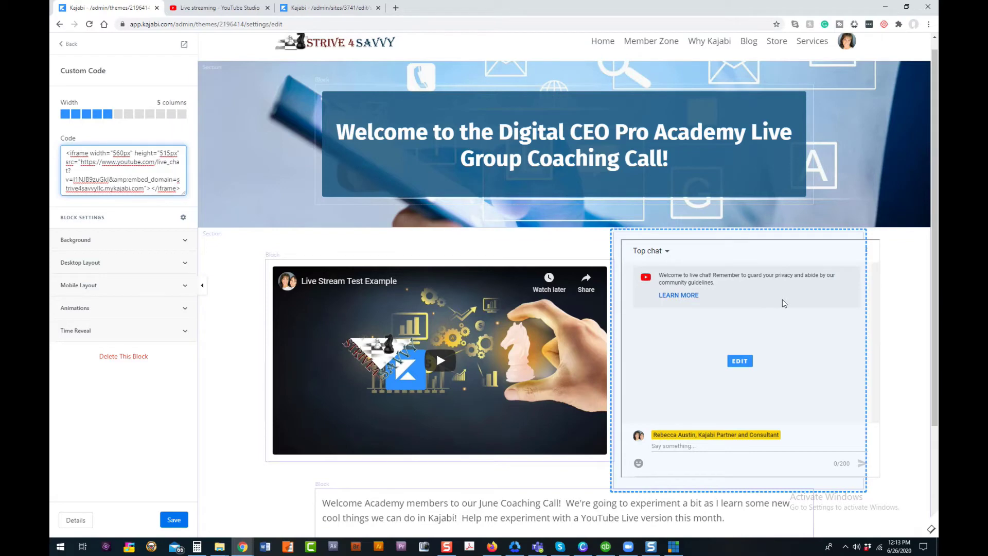
scroll(785, 304, "down", 3)
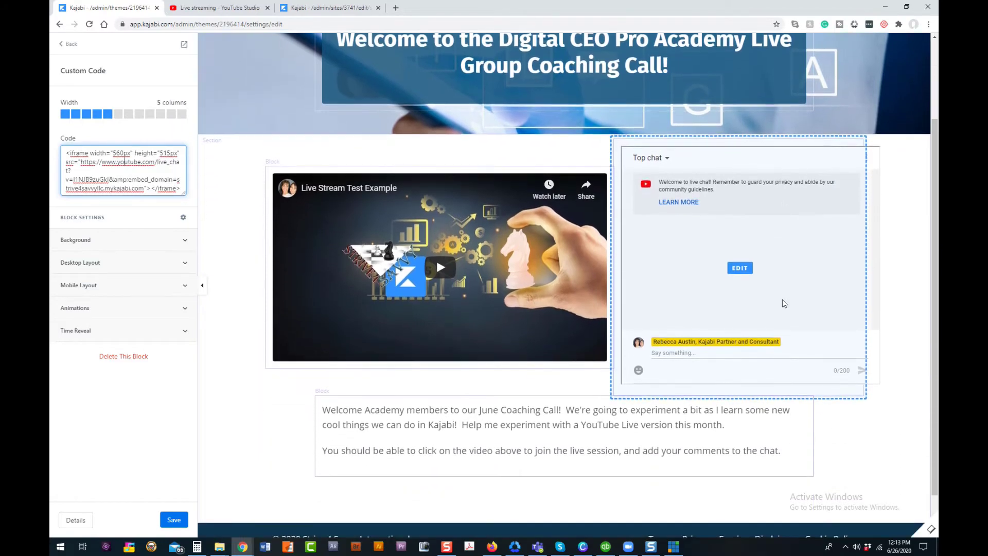